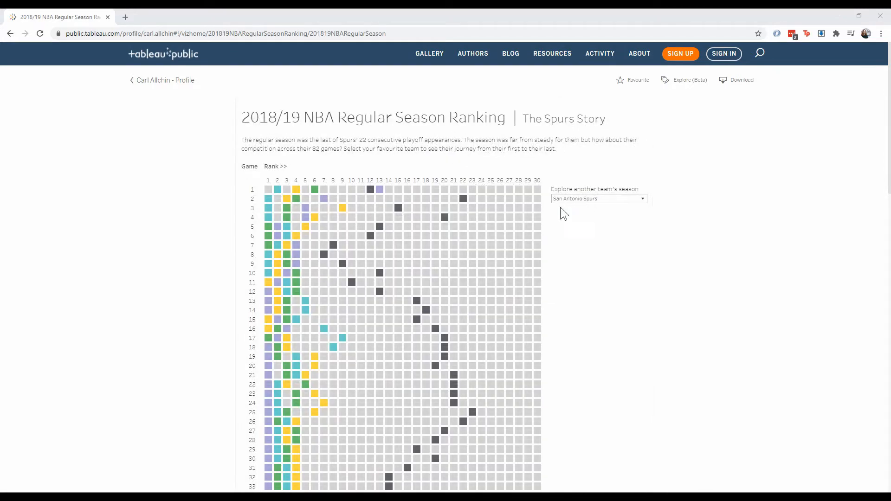
# Step: Inspect the San Antonio Spurs' ranks in the first games and the final game of the NBA ranking chart
pyautogui.moveTo(373, 194)
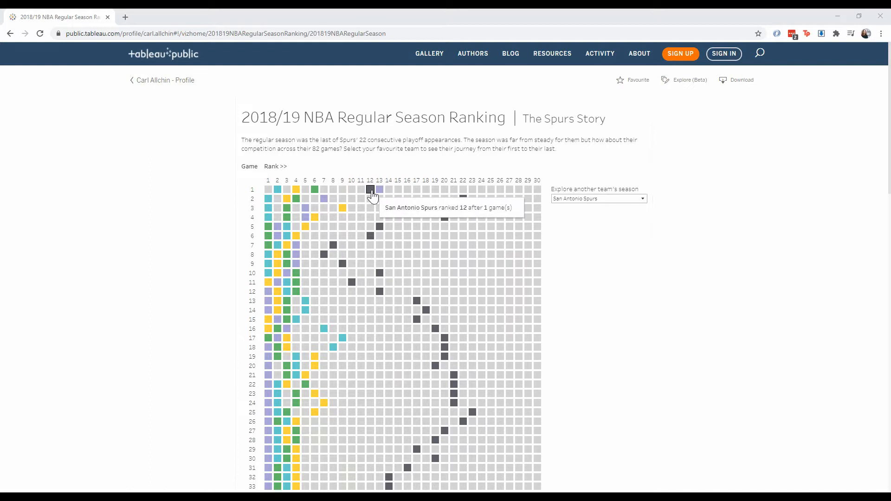
pyautogui.moveTo(464, 200)
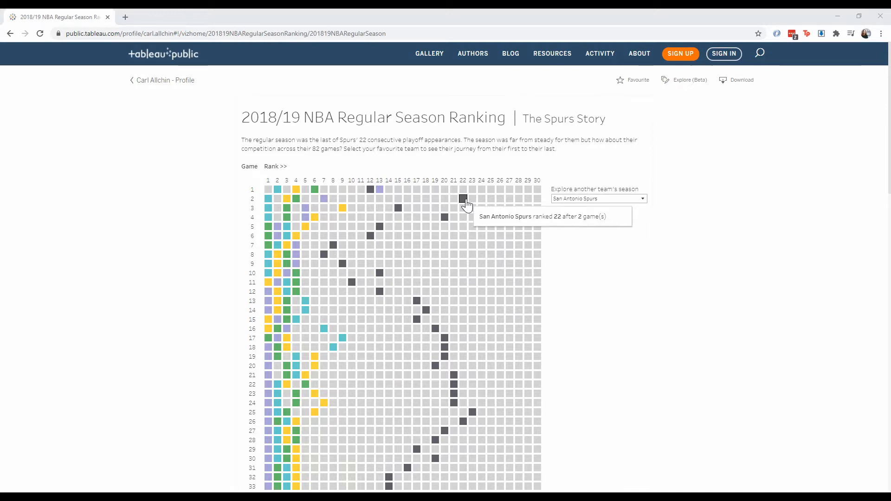
pyautogui.scroll(-12, 455, 243)
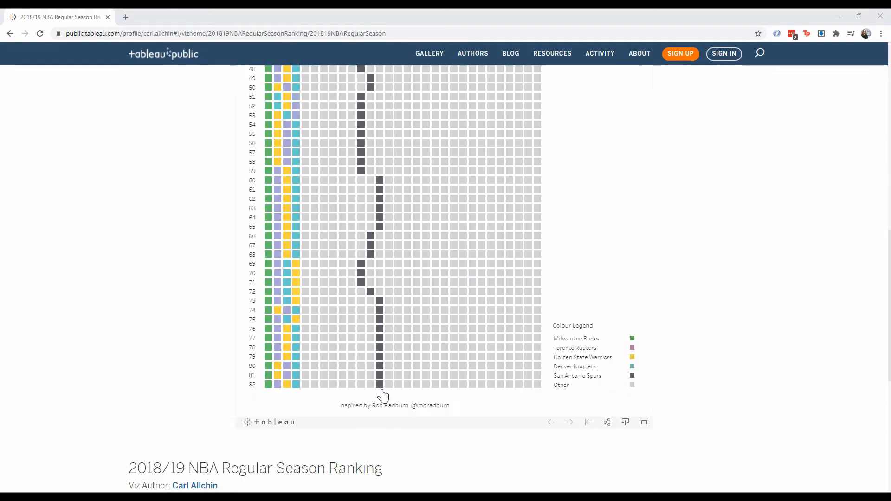
pyautogui.moveTo(380, 393)
pyautogui.scroll(12, 266, 399)
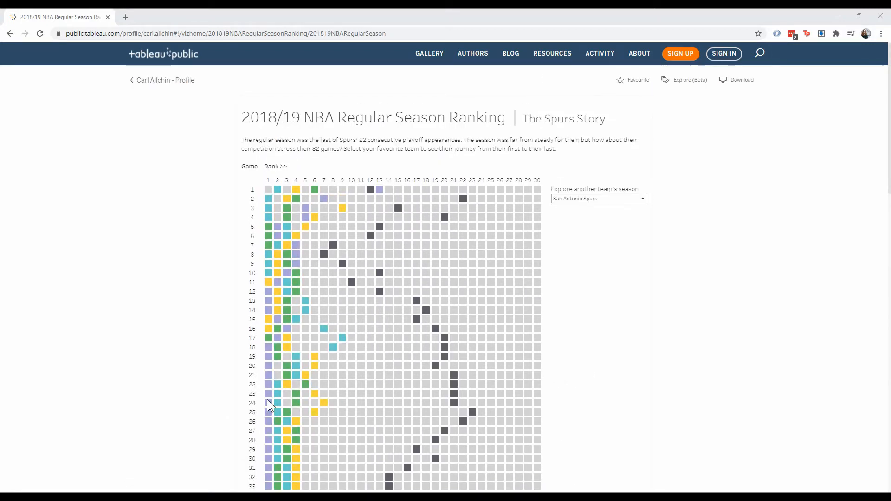
# Step: Switch to Tableau Prep Builder and review the January input's wildcard union settings and fields alongside the changes in the Remove Fields step
pyautogui.hotkey('alt', 'Tab')
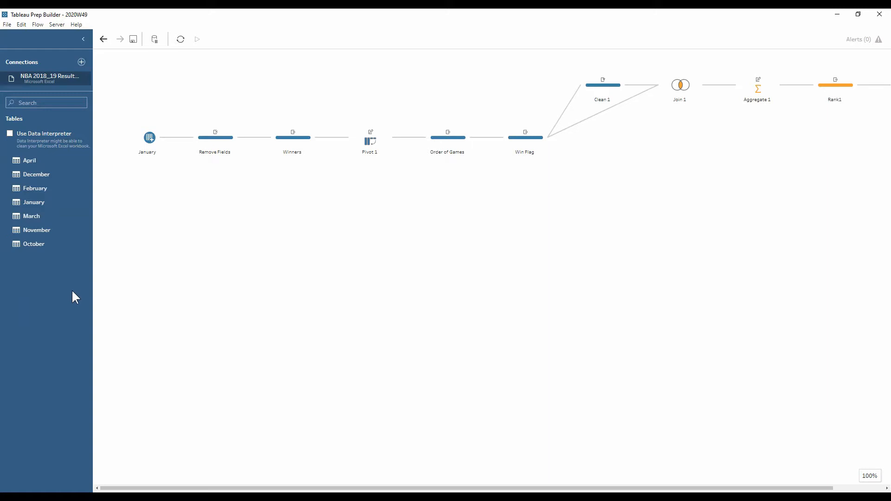
pyautogui.click(135, 143)
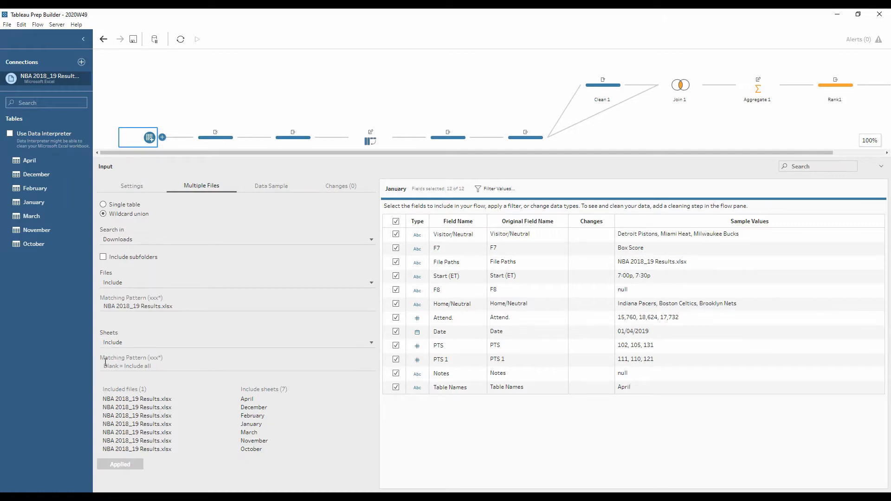
pyautogui.click(145, 367)
pyautogui.click(204, 136)
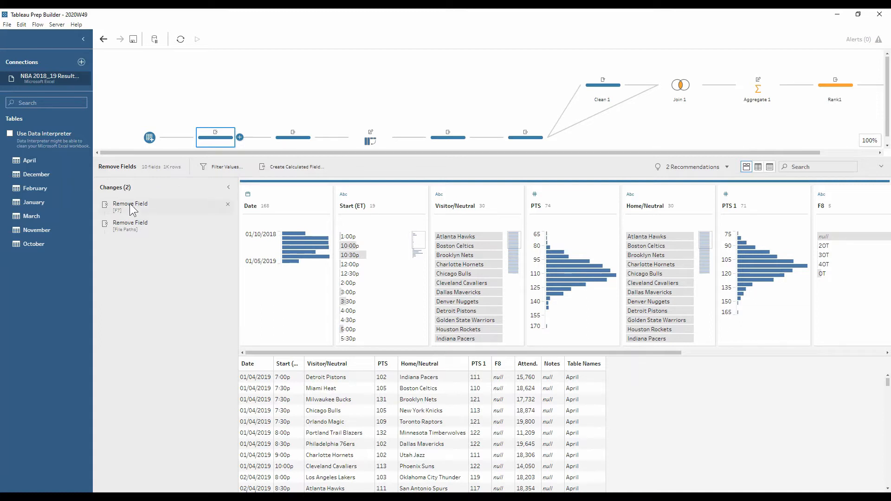
pyautogui.click(148, 138)
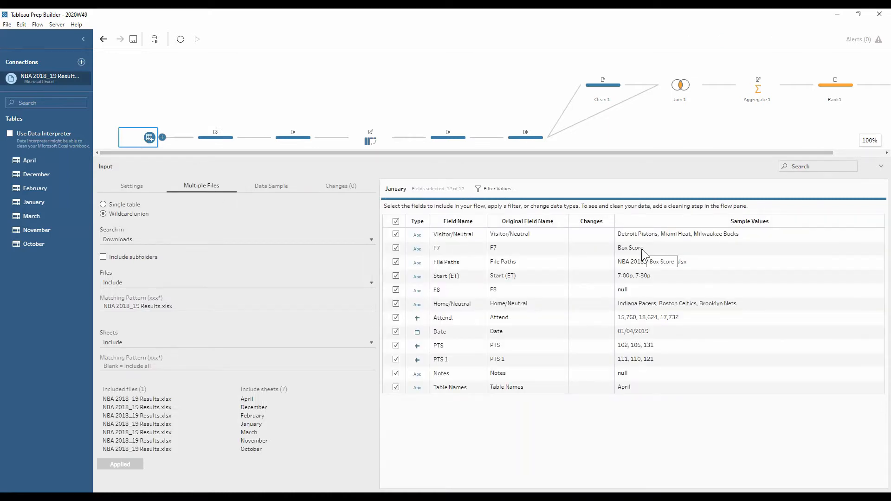
pyautogui.click(199, 143)
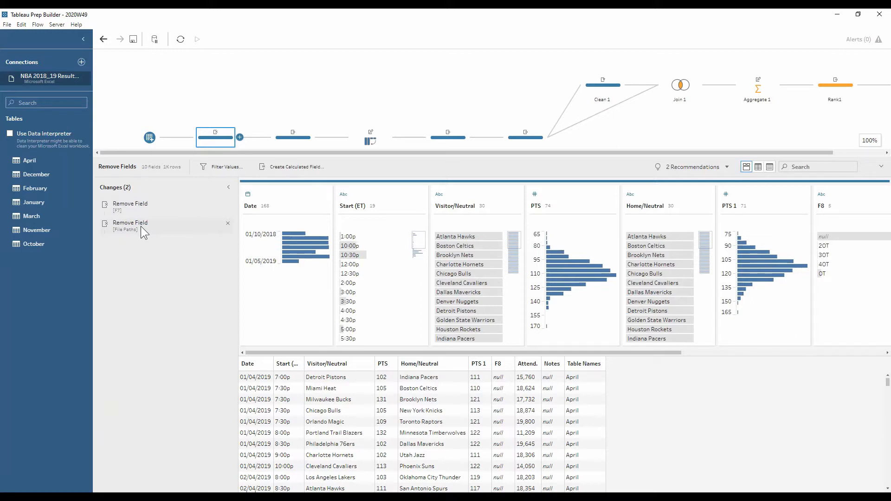
# Step: Review the Winner calculation in the Winners step and highlight the Atlanta Hawks rows in its results
pyautogui.click(279, 132)
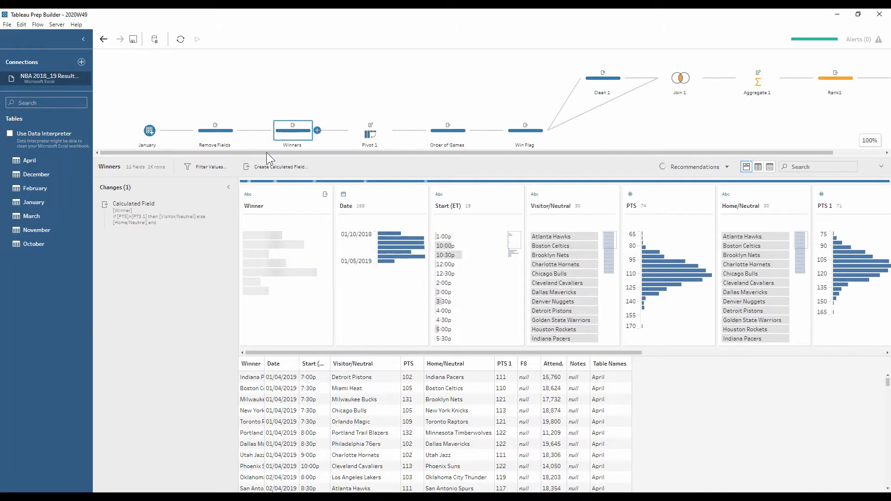
pyautogui.click(215, 205)
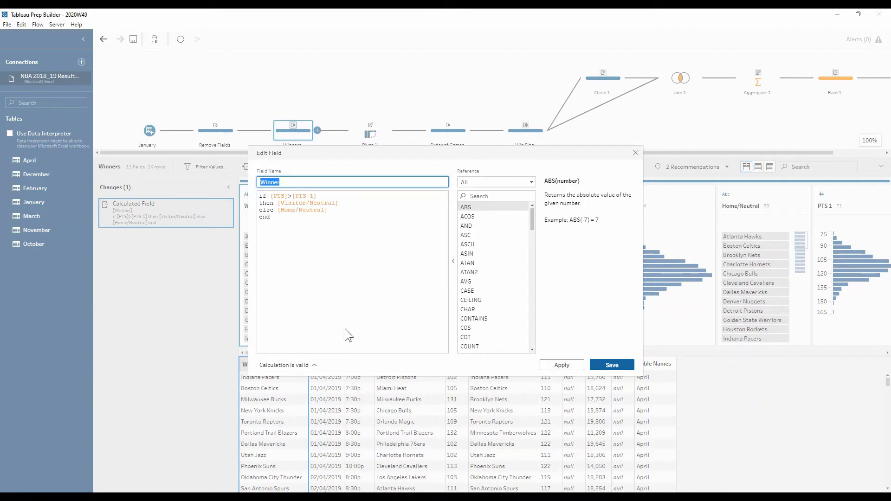
pyautogui.click(636, 153)
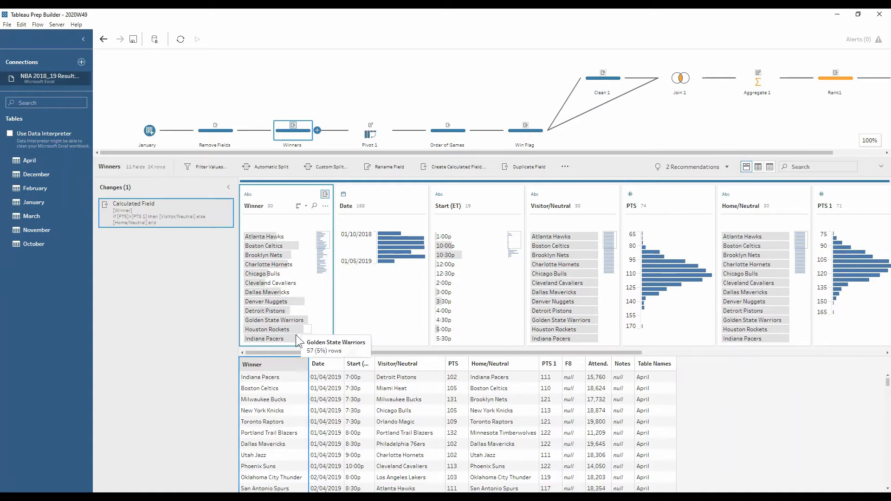
pyautogui.click(272, 237)
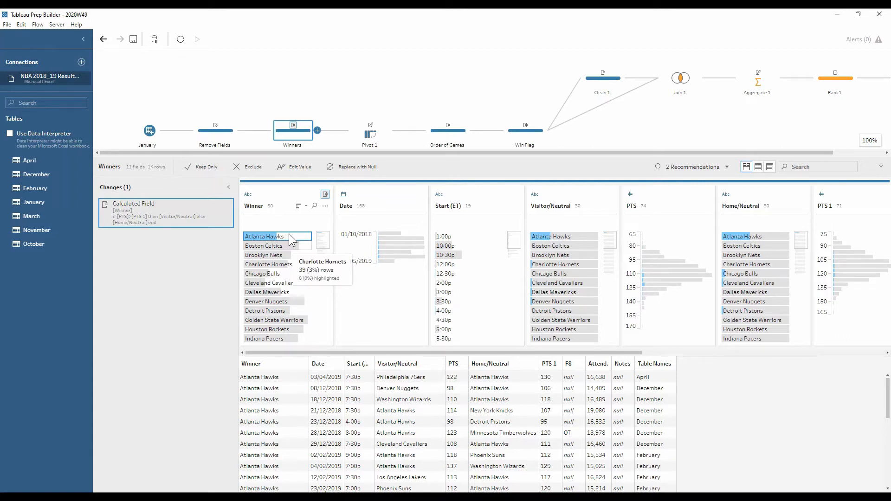
pyautogui.moveTo(263, 159); pyautogui.dragTo(263, 172)
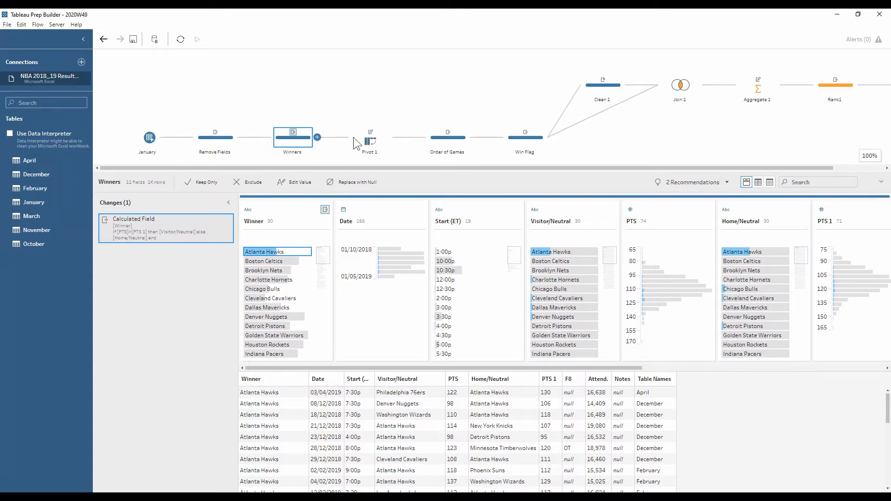
# Step: Review the Pivot 1 setup, the rank settings in Order of Games, and the full range of its Order values
pyautogui.click(366, 142)
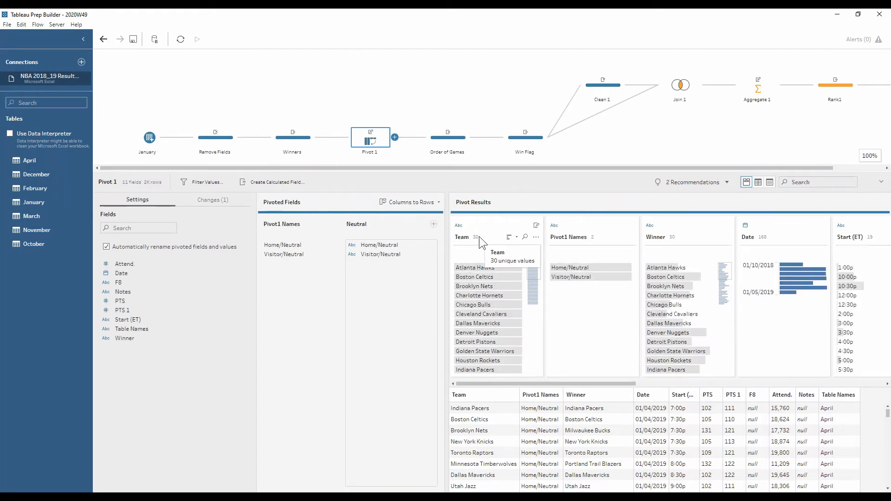
pyautogui.click(447, 140)
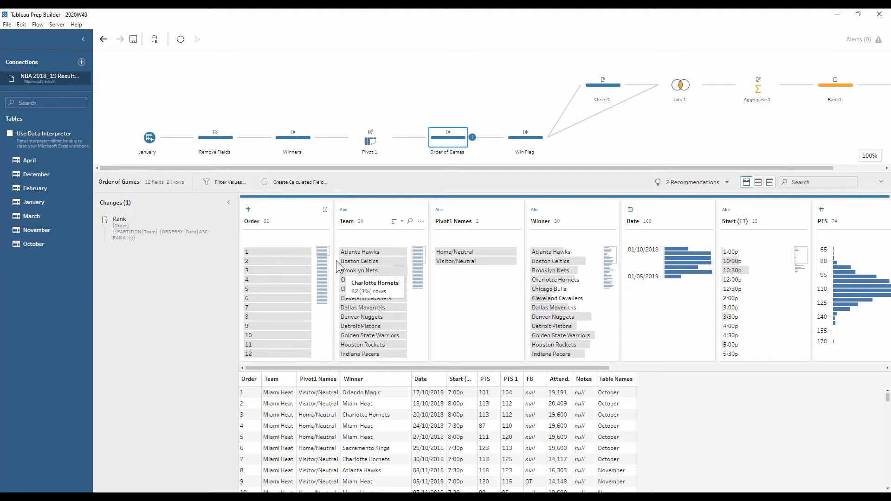
pyautogui.click(218, 218)
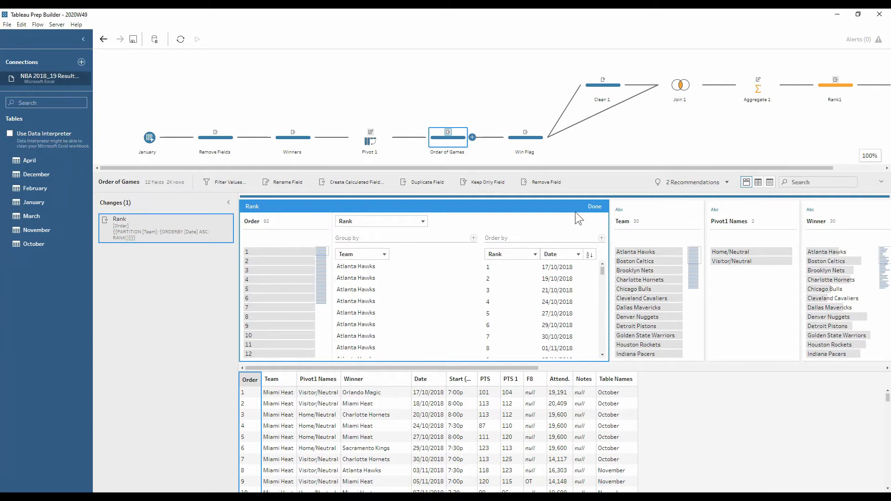
pyautogui.click(594, 207)
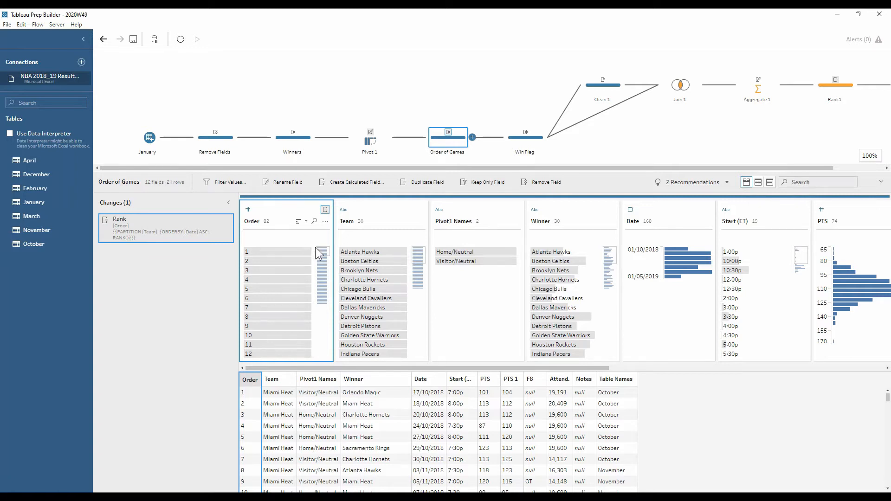
pyautogui.moveTo(316, 249); pyautogui.dragTo(316, 327)
pyautogui.moveTo(286, 323)
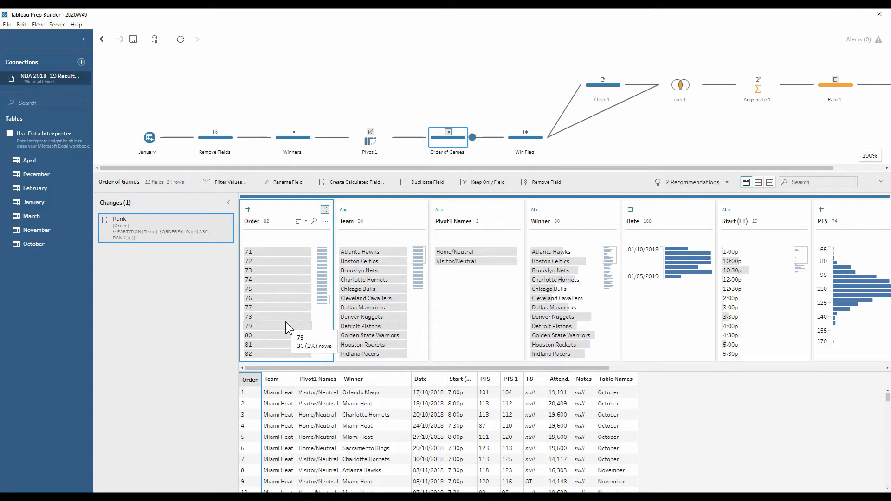
pyautogui.moveTo(322, 297); pyautogui.dragTo(318, 243)
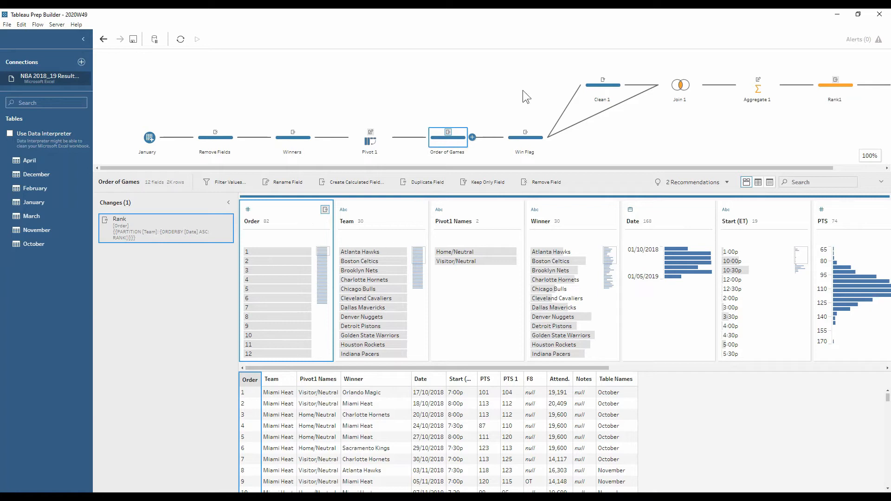
# Step: Review the Win Flag step's calculated field formula and close it without changes
pyautogui.click(530, 141)
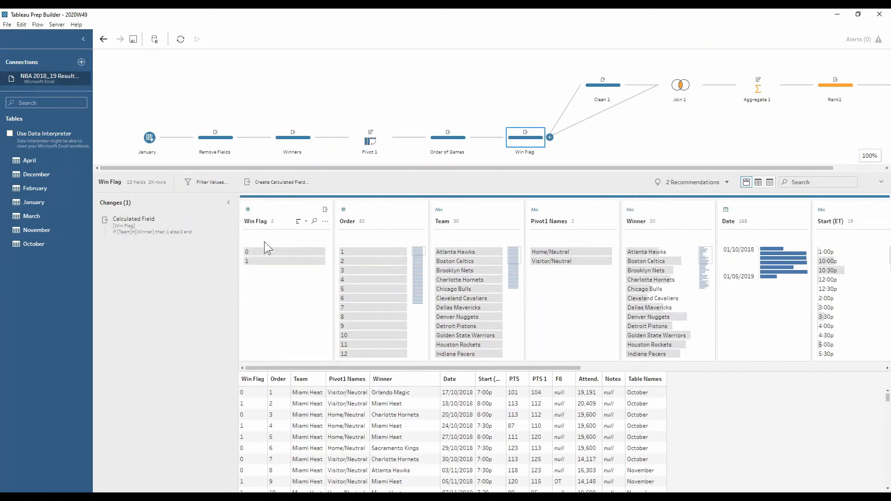
pyautogui.click(215, 223)
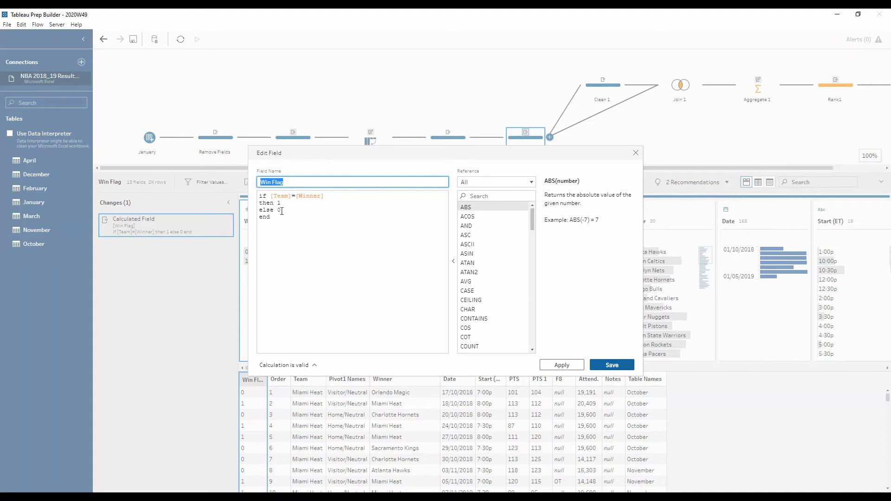
pyautogui.click(636, 154)
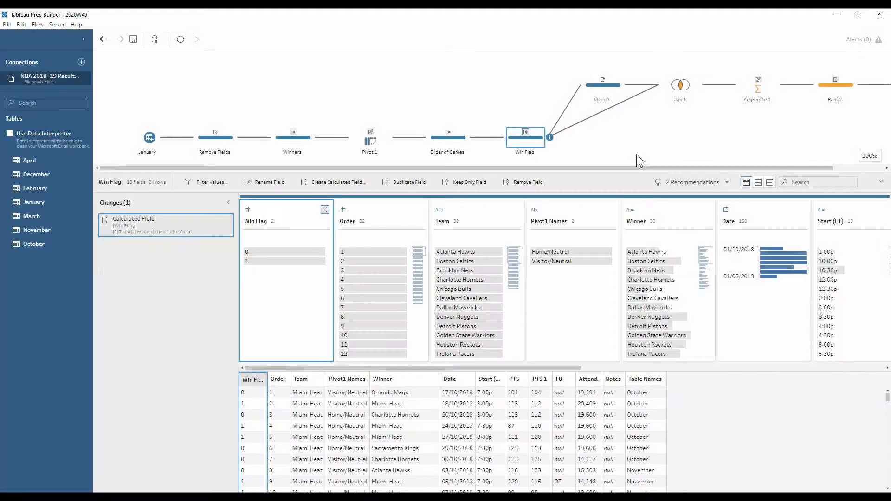
# Step: Inspect the fields kept in Clean 1, and the join clauses and result fields of Join 1
pyautogui.click(611, 93)
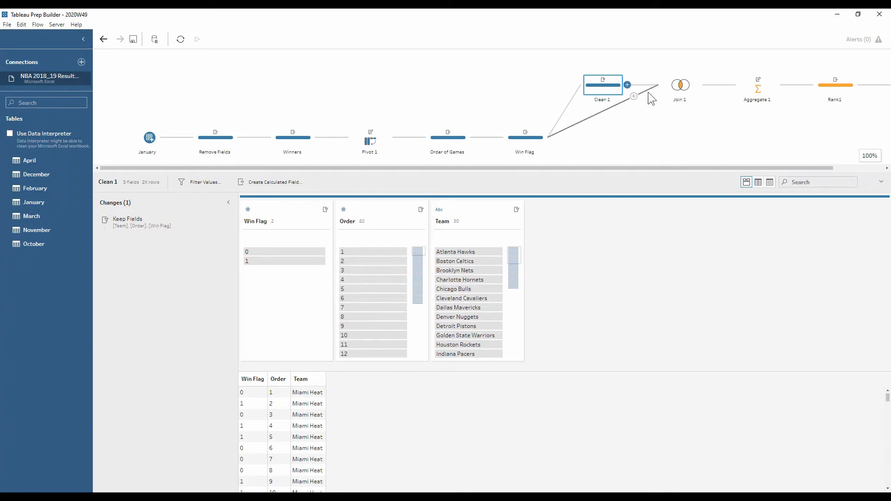
pyautogui.click(678, 85)
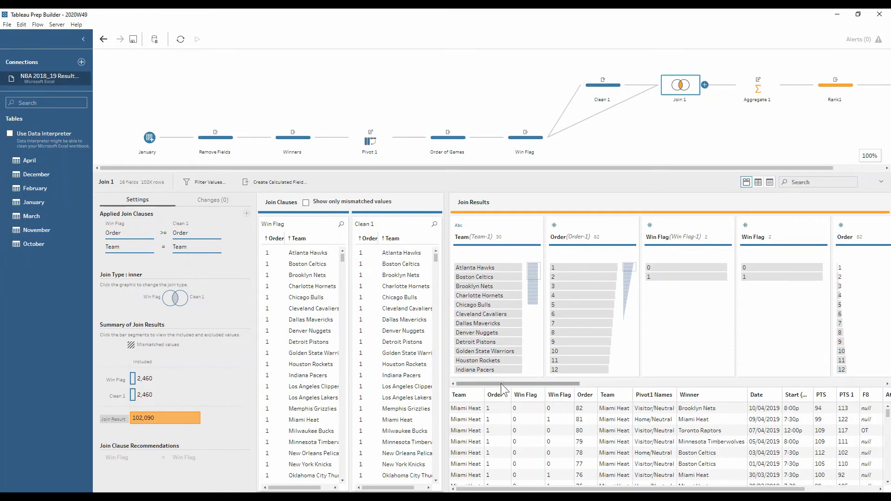
pyautogui.moveTo(500, 384); pyautogui.dragTo(503, 384)
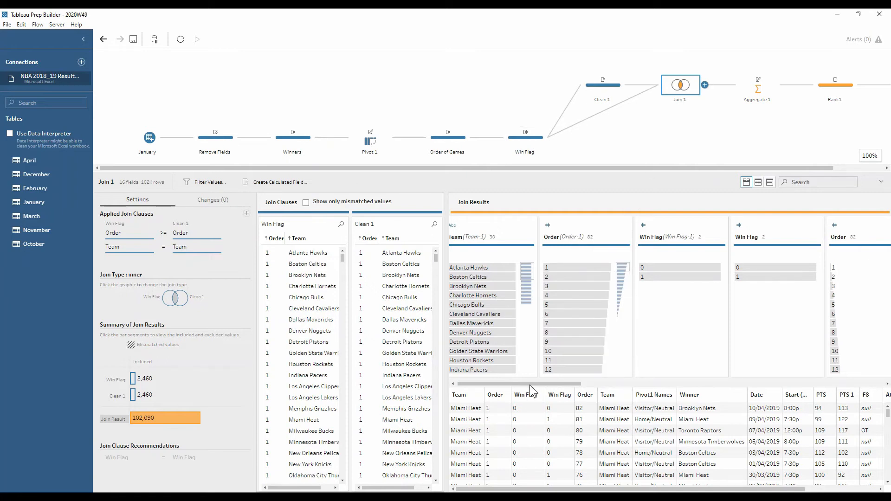
pyautogui.moveTo(530, 384); pyautogui.dragTo(595, 389)
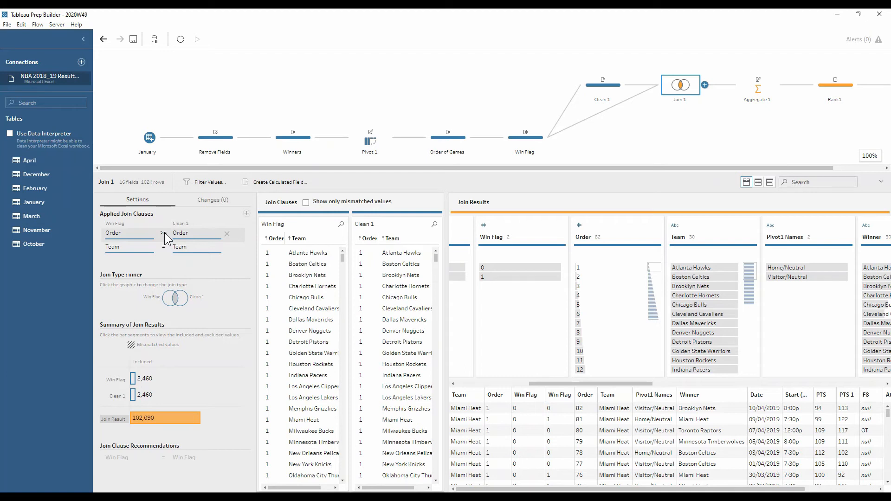
# Step: Inspect Aggregate 1 by highlighting the Atlanta Hawks' cumulative wins for Order values 1, 2 and 3
pyautogui.click(750, 90)
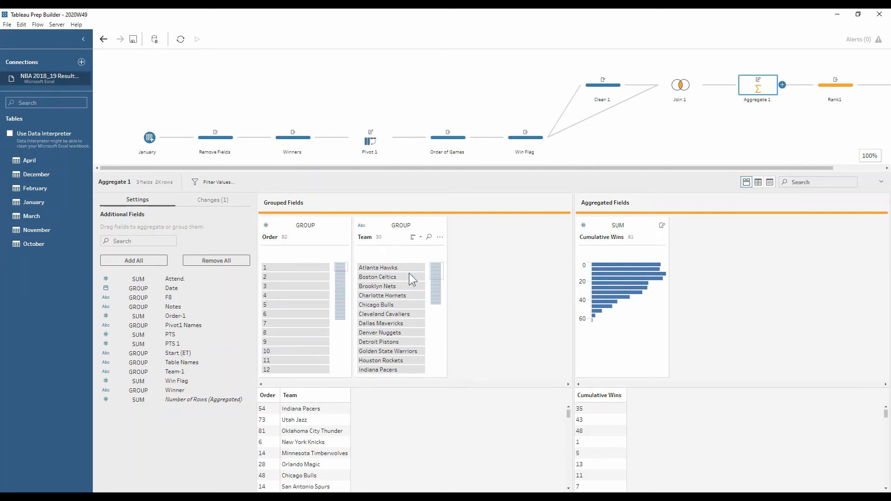
pyautogui.click(368, 265)
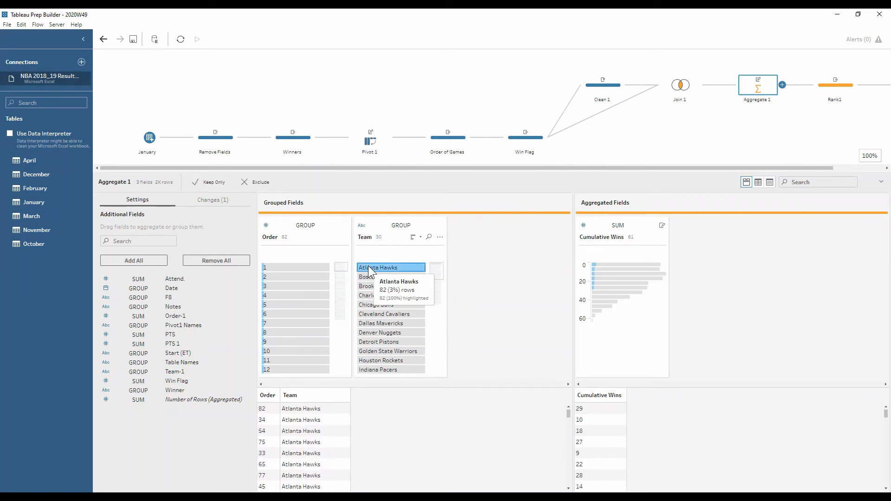
pyautogui.click(271, 269)
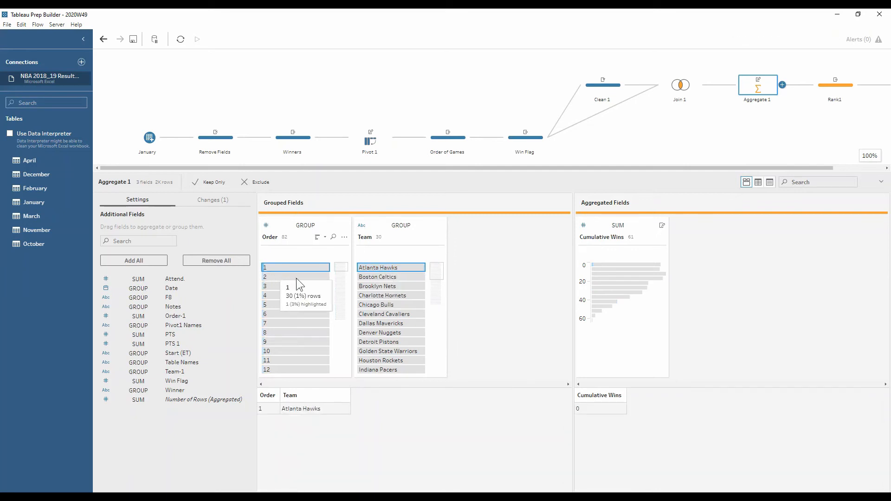
pyautogui.keyDown('ctrl'); pyautogui.click(313, 278); pyautogui.keyUp('ctrl')
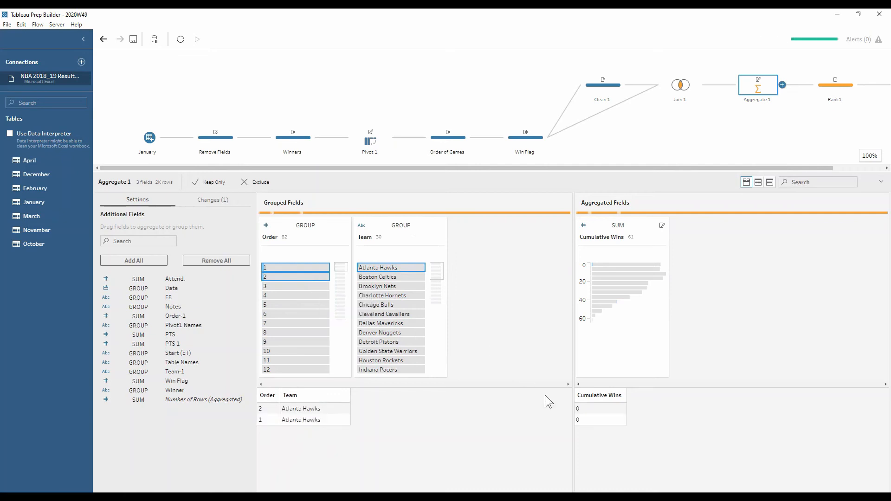
pyautogui.keyDown('ctrl'); pyautogui.click(306, 286); pyautogui.keyUp('ctrl')
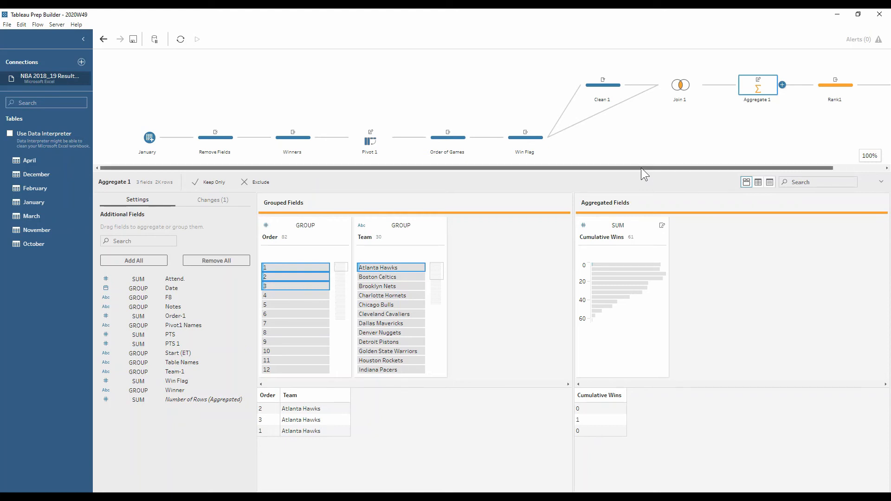
# Step: Review the Rank1 step's rank settings, including its grouping and ordering fields, and close the rank editor
pyautogui.moveTo(642, 168); pyautogui.dragTo(698, 170)
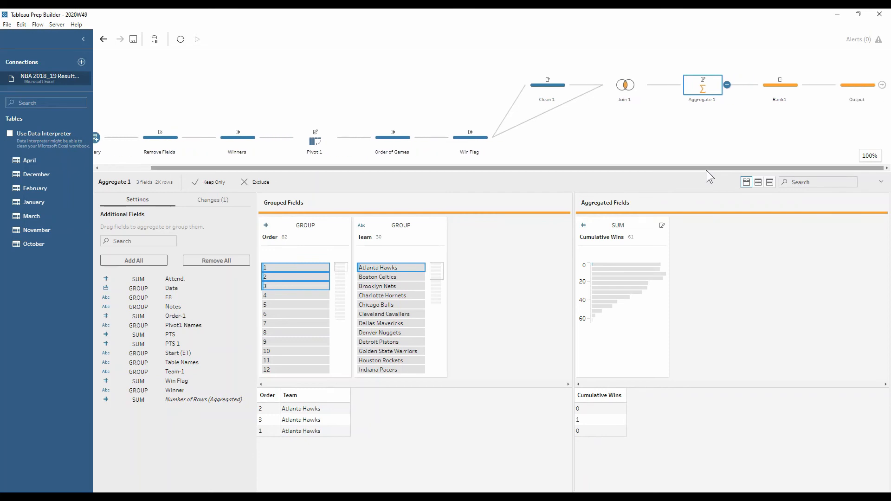
pyautogui.click(771, 89)
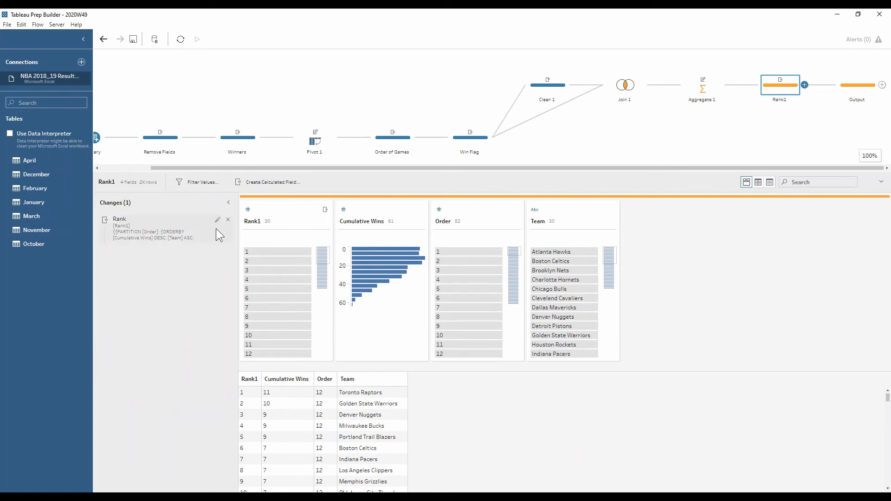
pyautogui.click(217, 220)
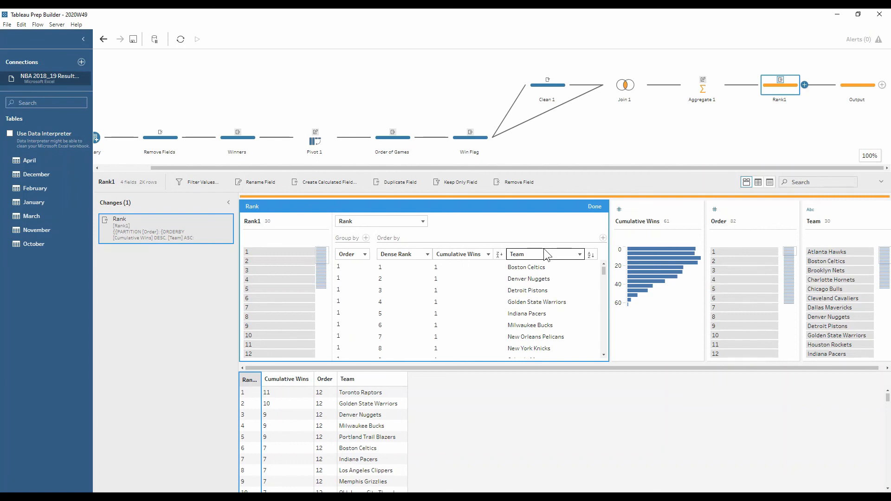
pyautogui.click(594, 207)
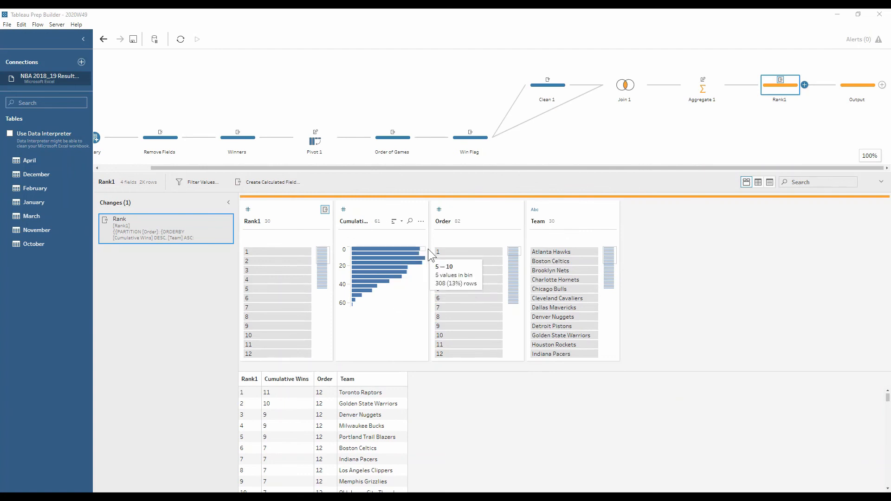
# Step: Highlight Order 1 in the Rank1 step, check the range of Rank1 values, and clear the highlight
pyautogui.click(436, 251)
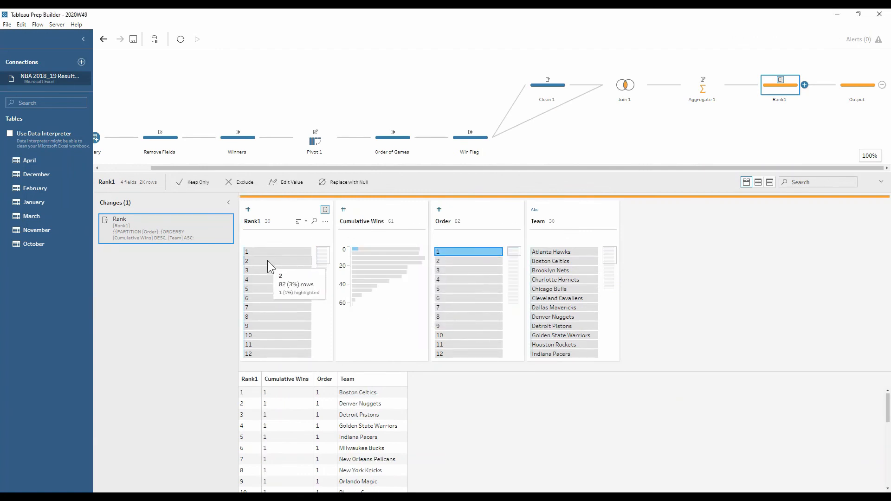
pyautogui.scroll(-5, 270, 356)
pyautogui.scroll(-1, 270, 357)
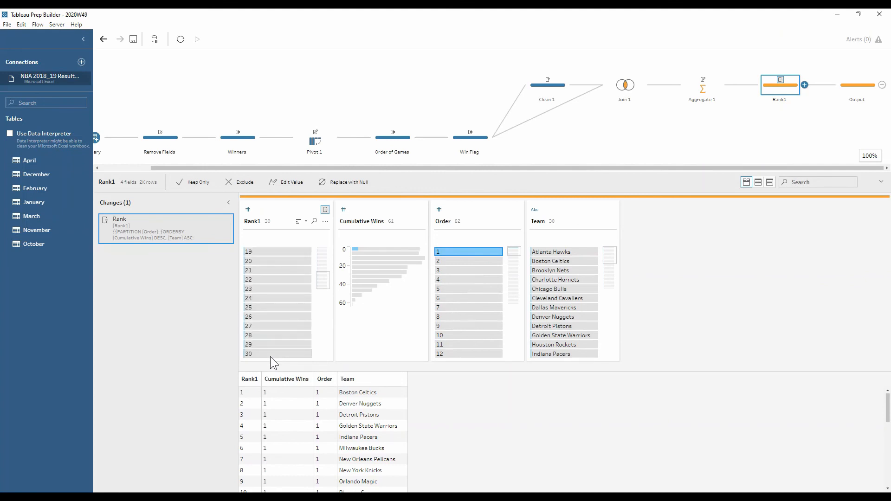
pyautogui.scroll(6, 271, 357)
pyautogui.click(473, 251)
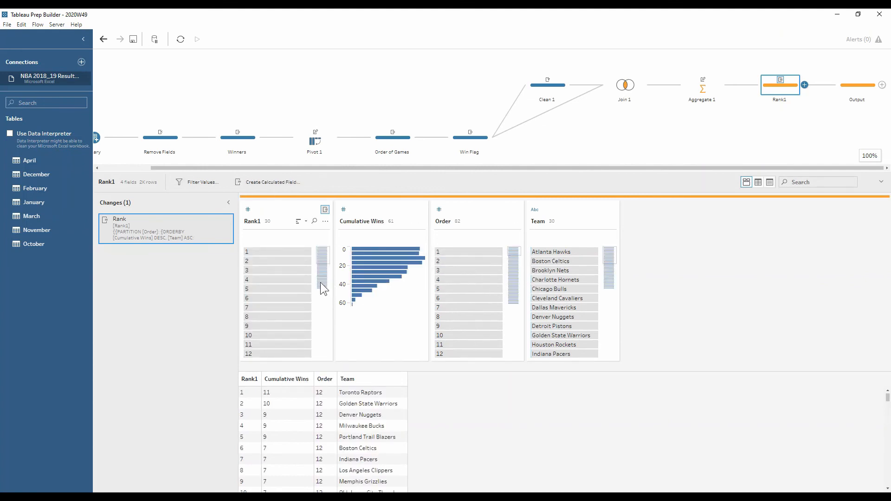